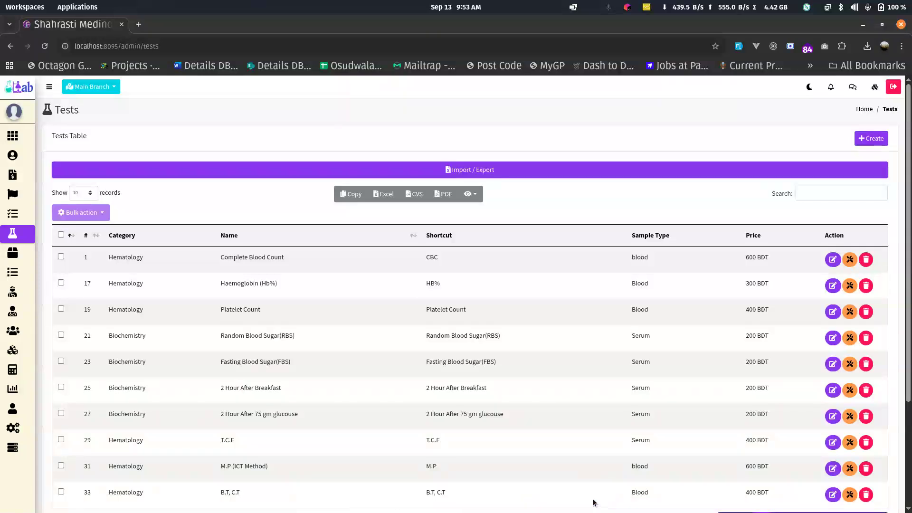
Step: Show the browser full screen and start a new product in the inventory's product list
key(F11)
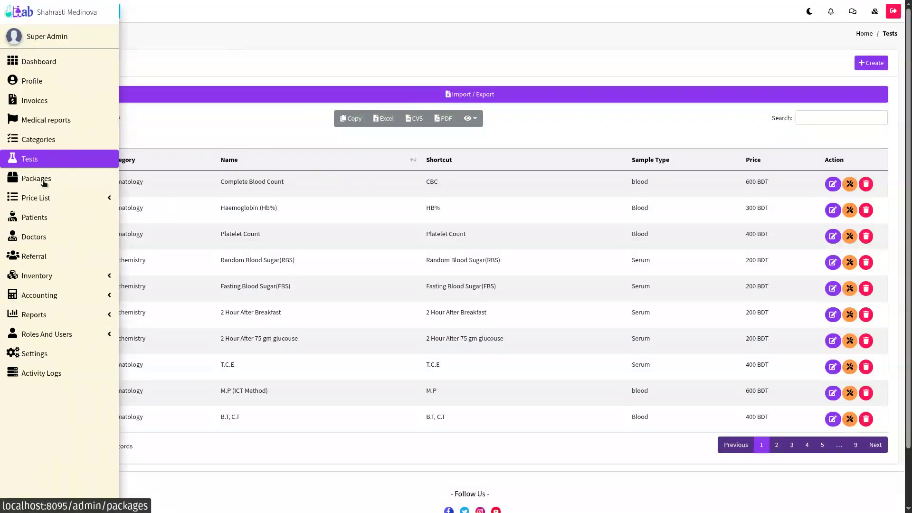
mouse_move(29, 177)
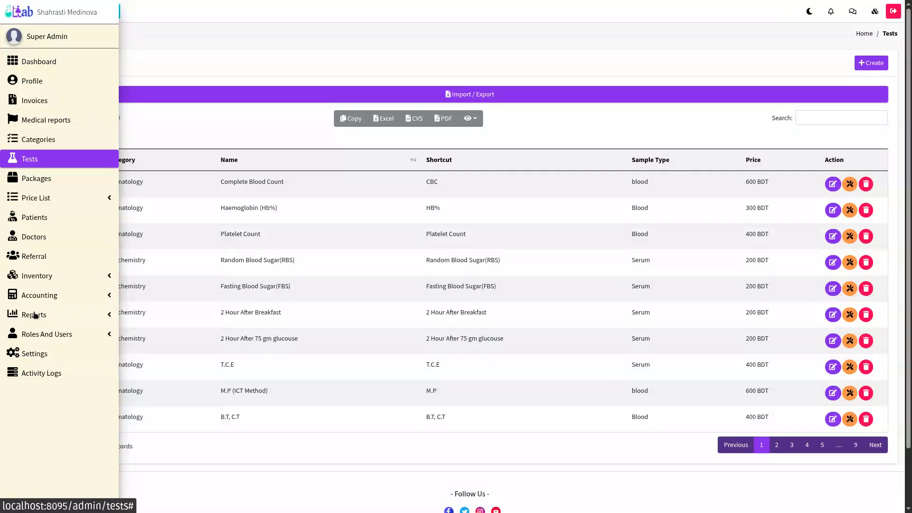
click(58, 280)
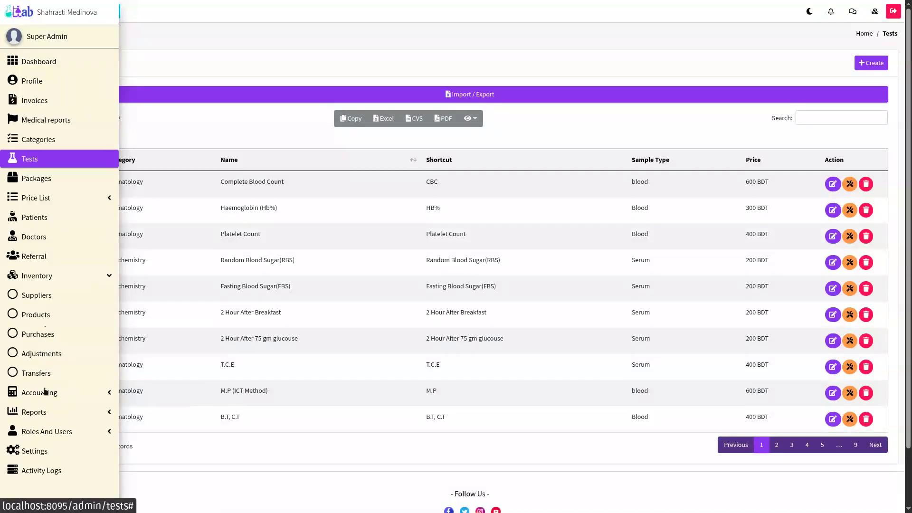
click(37, 314)
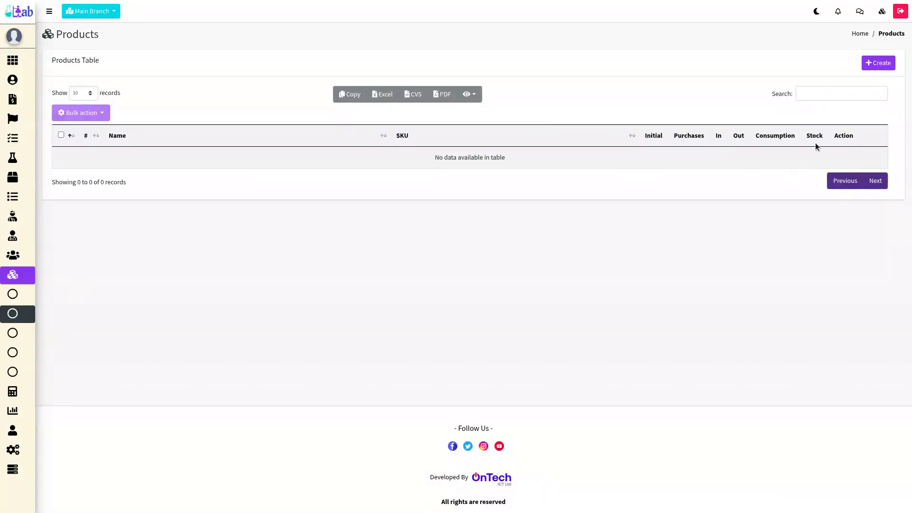
click(878, 63)
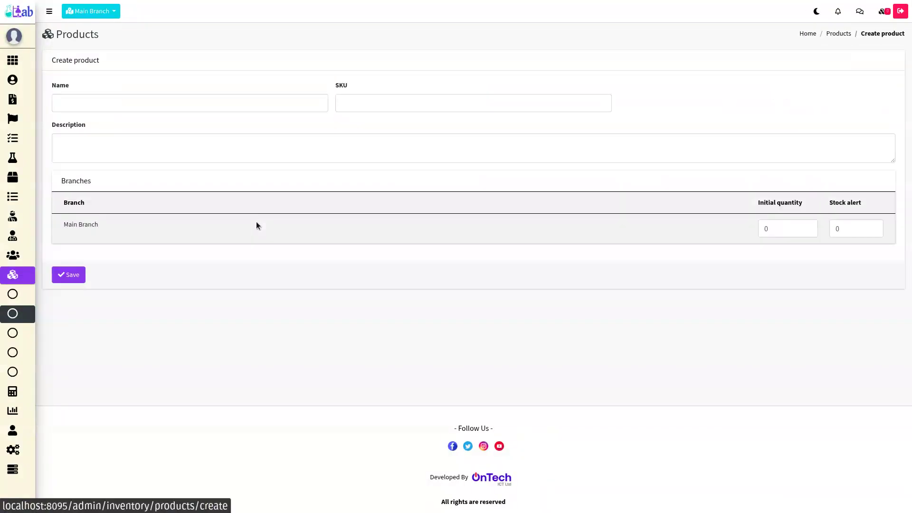
Step: Name the new product CBC test kit and set its SKU to CBCSKUK
click(113, 107)
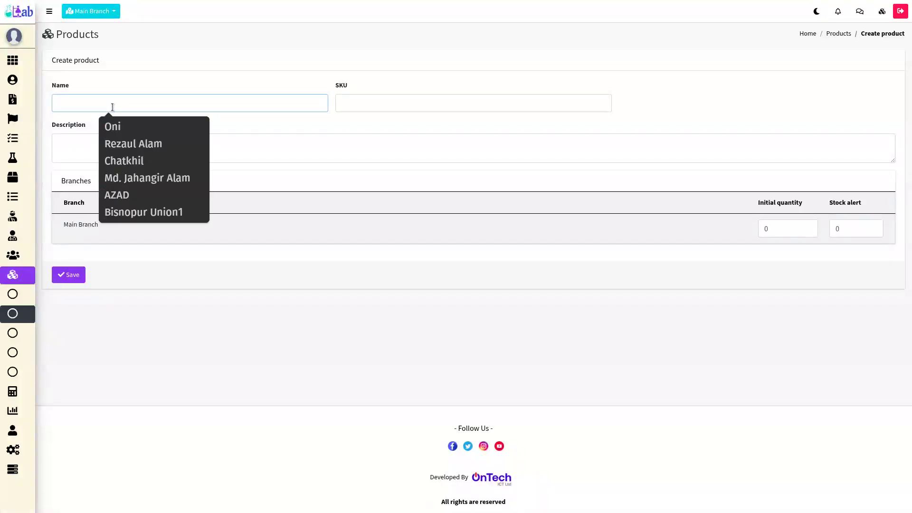
text(B)
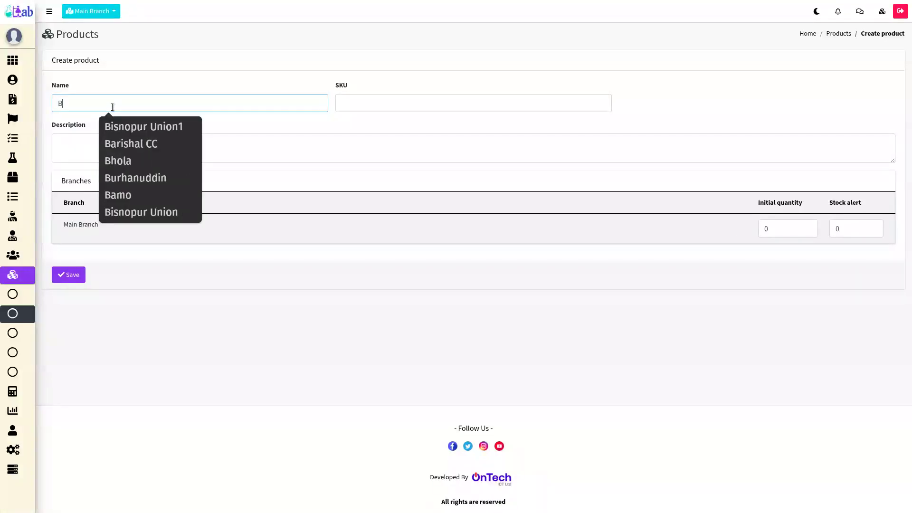
key(BackSpace)
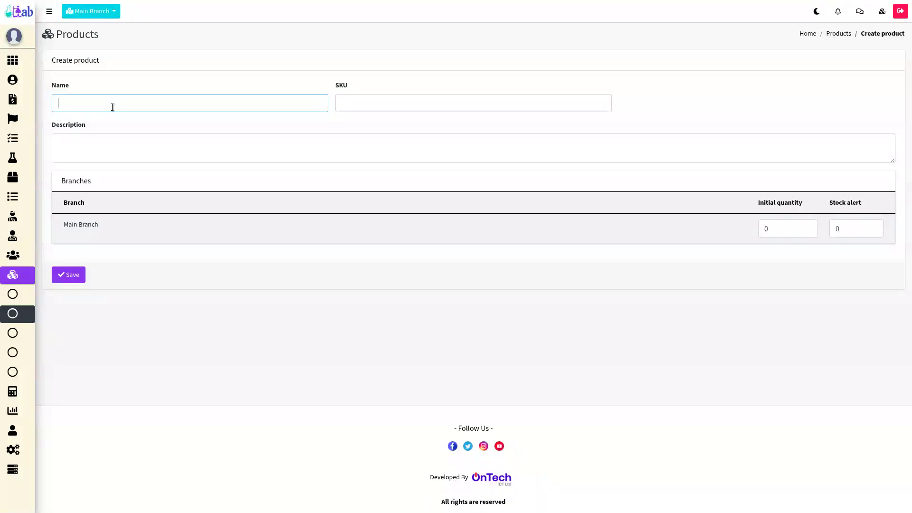
text(CBC test kit)
click(386, 106)
text(C+C)
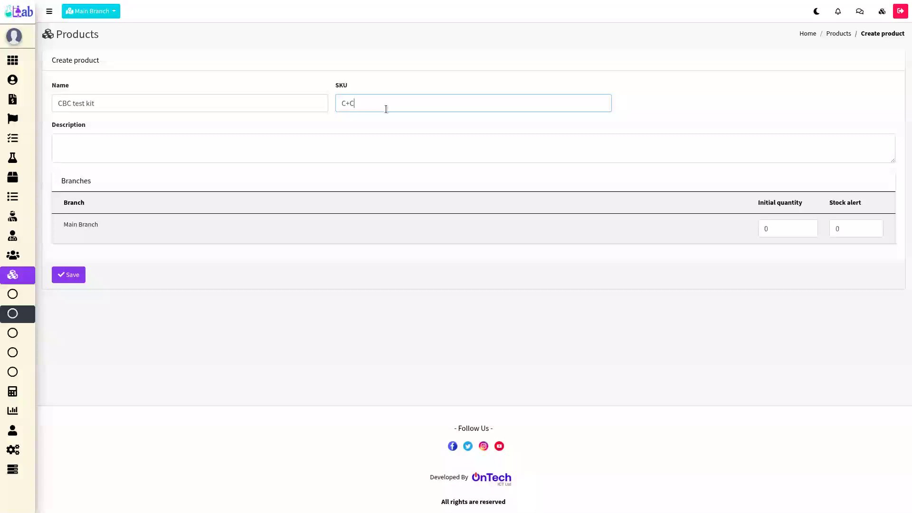
text(BCSKUK)
drag(354, 103, 345, 103)
key(BackSpace)
click(152, 146)
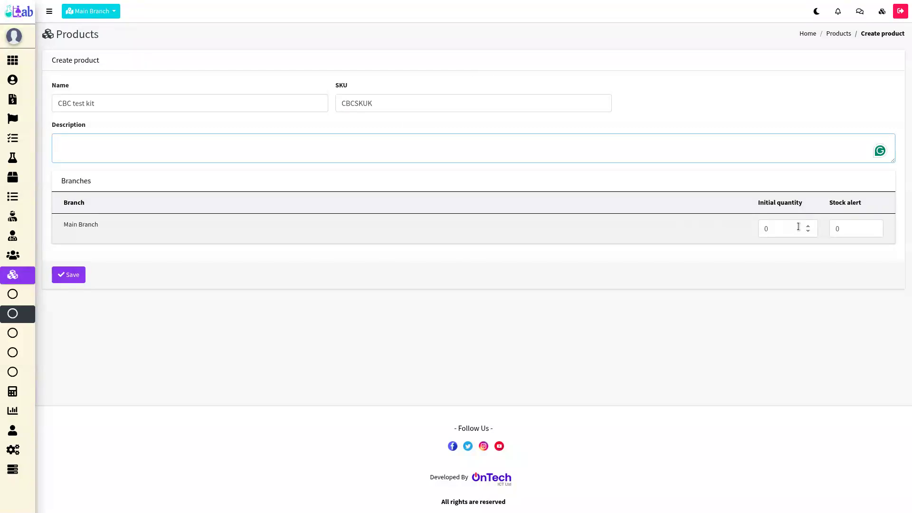
Step: Set the Main Branch initial quantity to 100 and stock alert to 20, and save the product
click(161, 273)
click(777, 227)
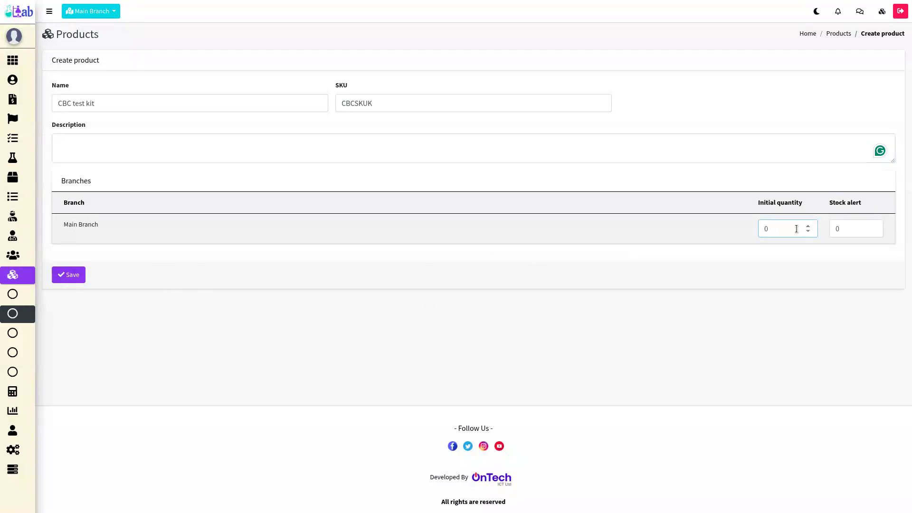
drag(775, 228, 761, 228)
text(100)
click(837, 231)
double_click(837, 231)
text(20)
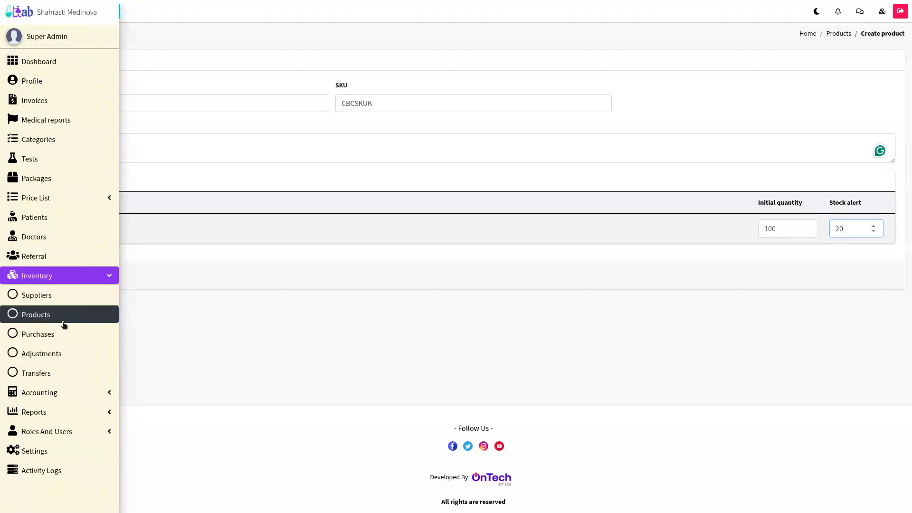
click(75, 276)
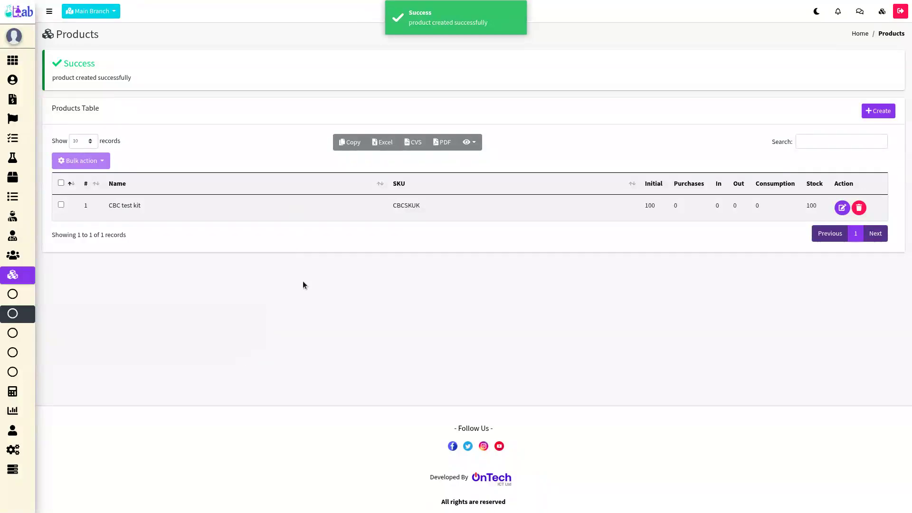
Step: Start a new inventory purchase dated 2025-09-13 for Main Branch and check the supplier choices
click(27, 334)
click(878, 63)
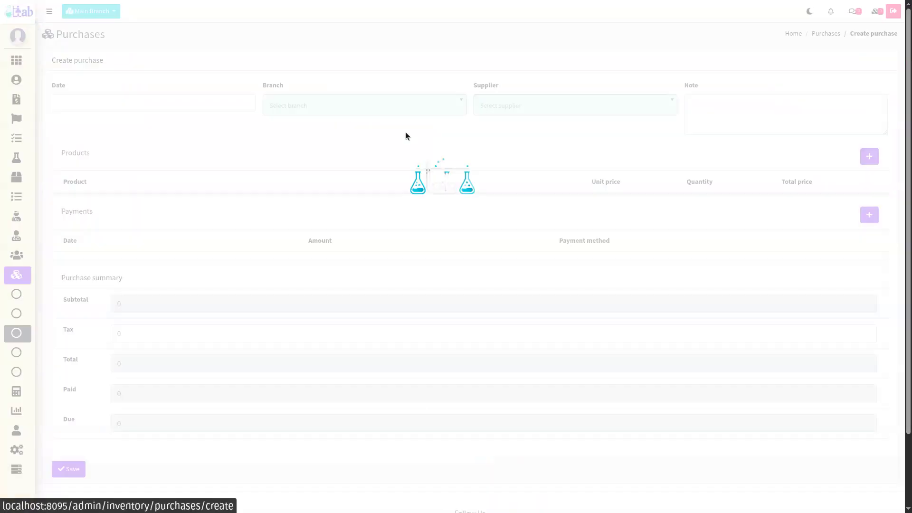
click(153, 98)
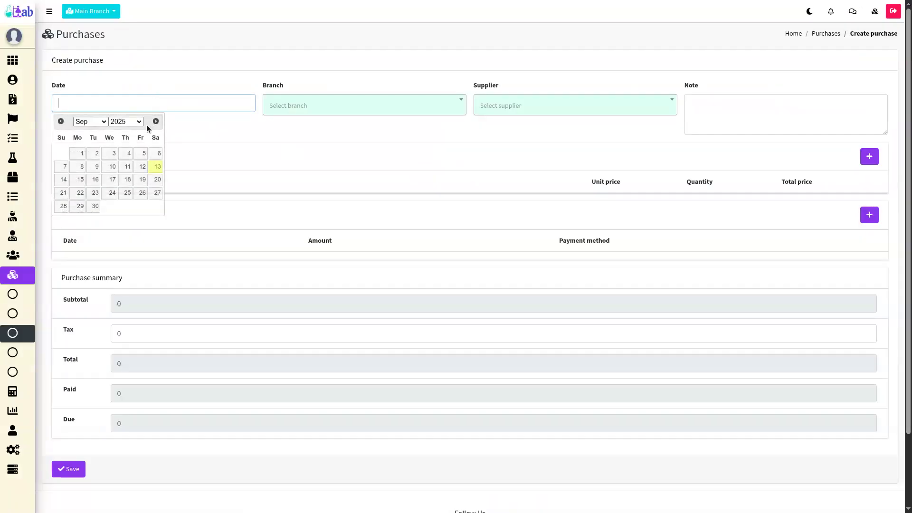
click(155, 166)
click(278, 107)
click(287, 141)
click(545, 104)
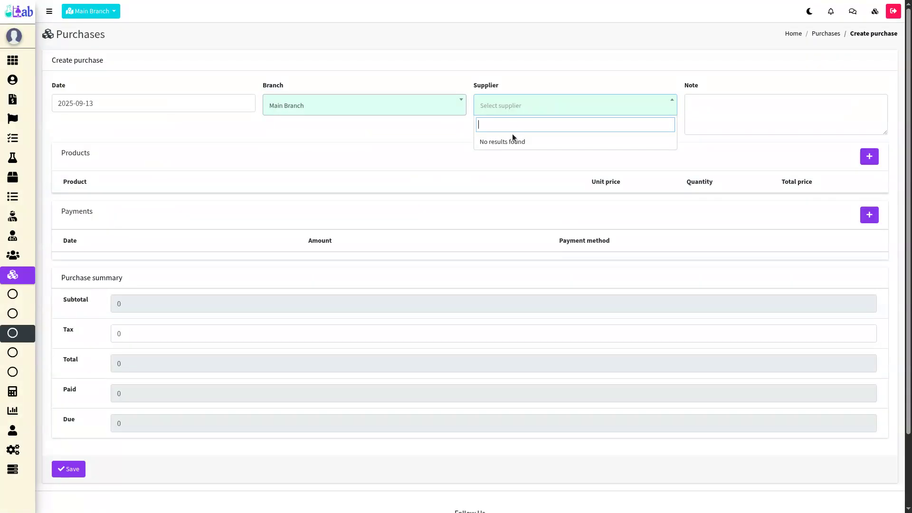
click(779, 113)
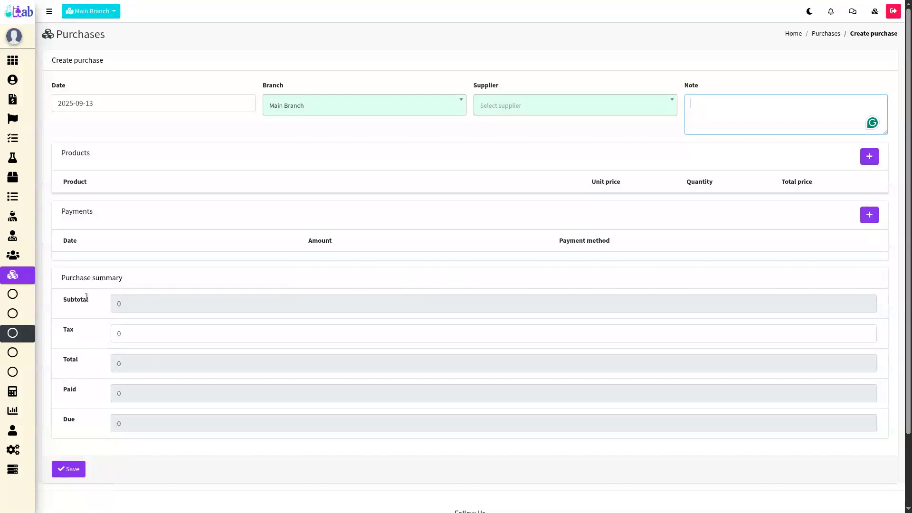
Step: Add a CBC test kit line to the purchase, look over its price, quantity and summary fields, and return to the purchases list without saving
click(867, 158)
click(194, 207)
click(103, 247)
click(586, 208)
double_click(684, 208)
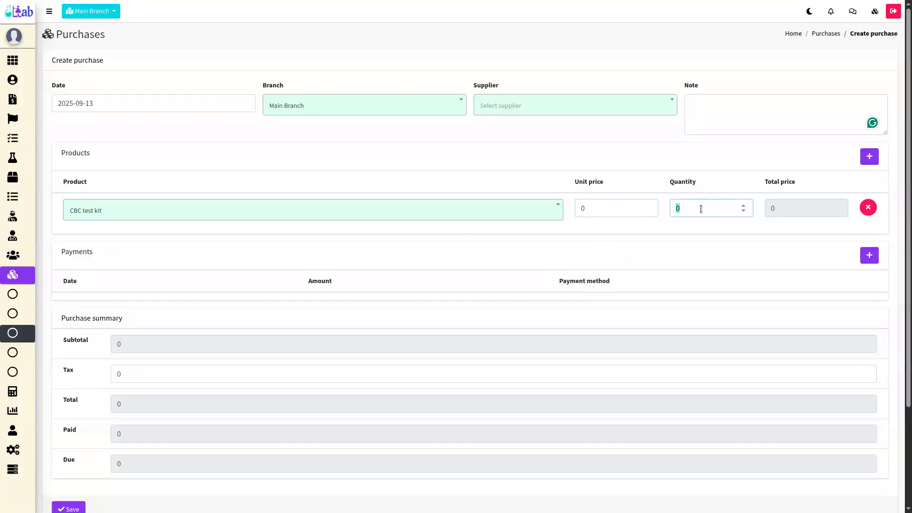
scroll(483, 317, down, 2)
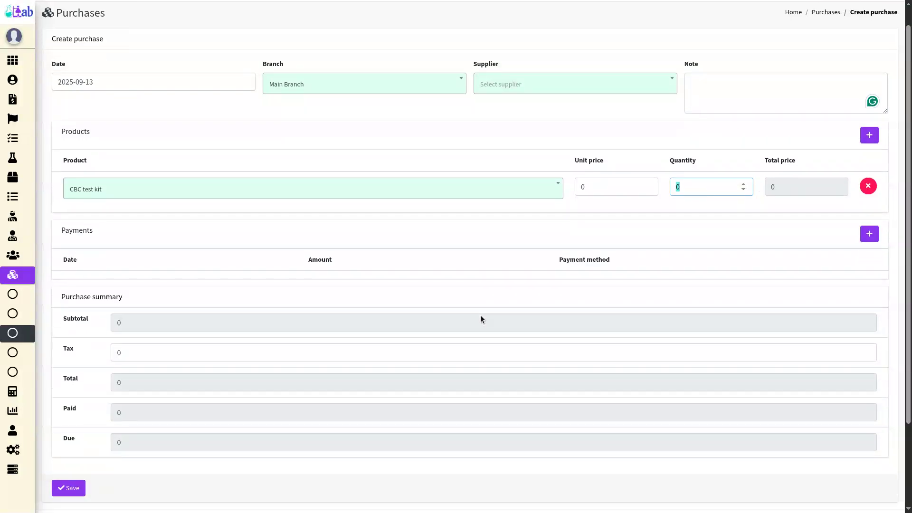
scroll(248, 311, down, 1)
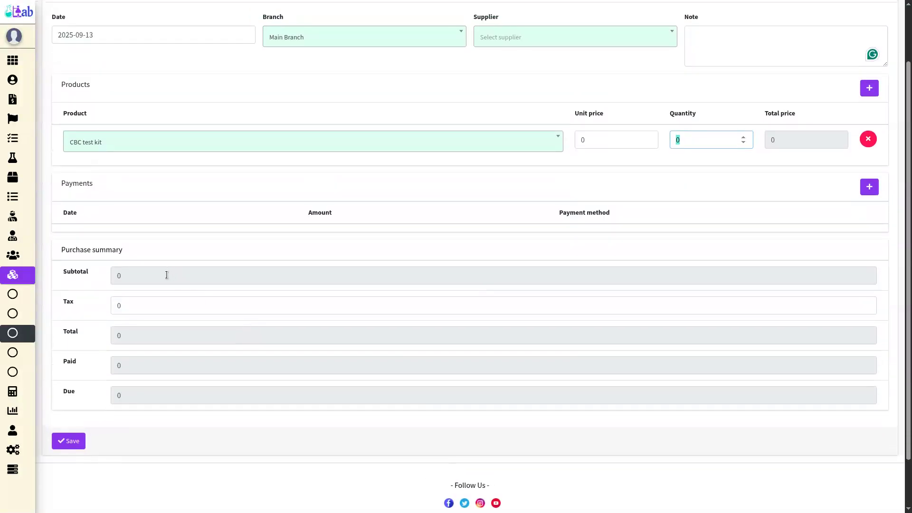
click(170, 278)
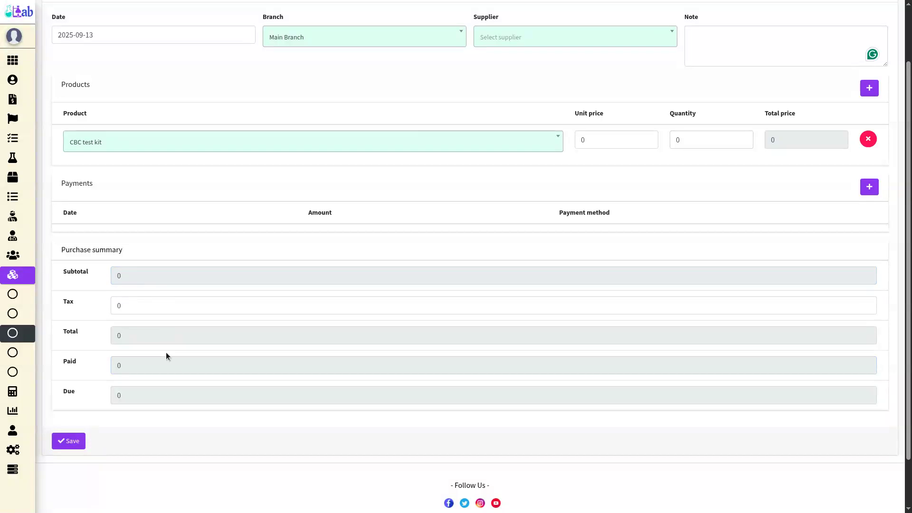
scroll(585, 340, up, 2)
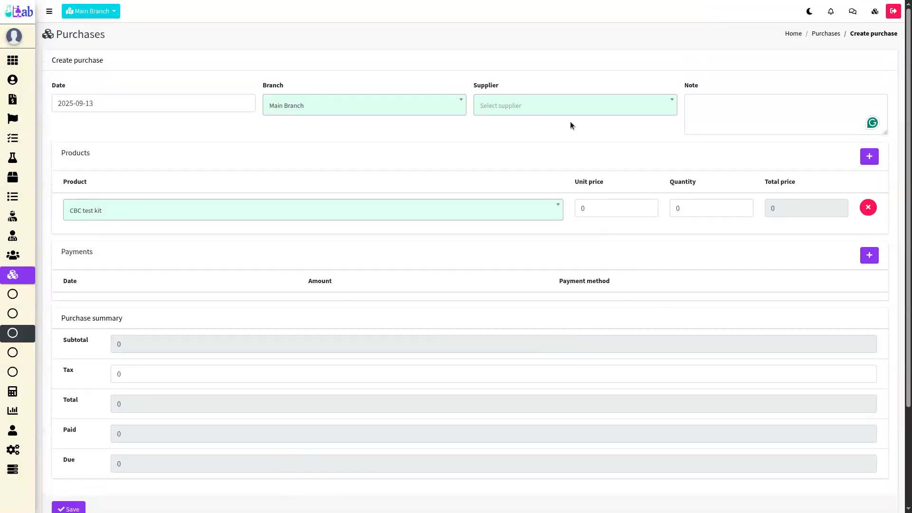
mouse_move(23, 340)
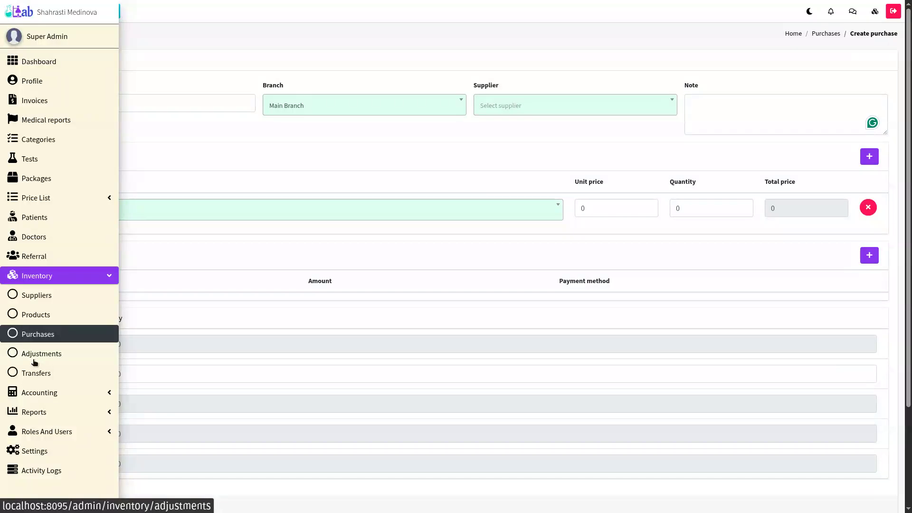
click(35, 334)
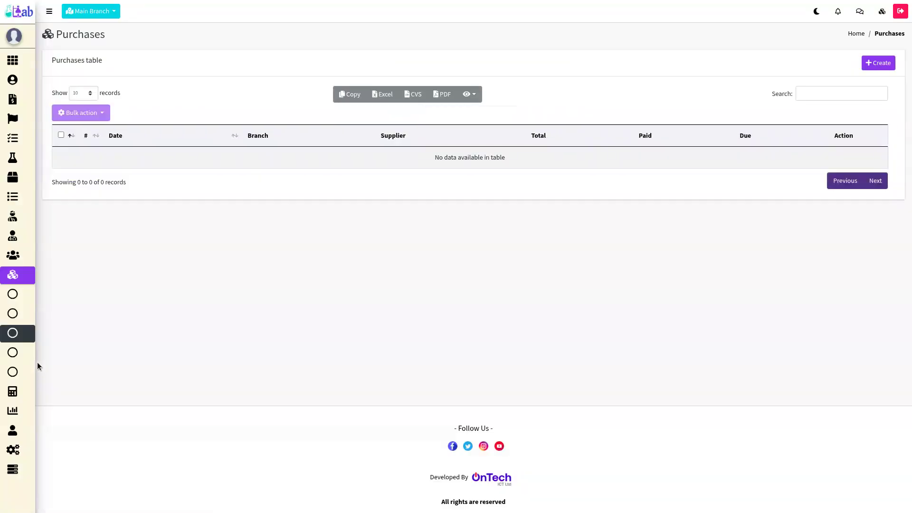
mouse_move(36, 365)
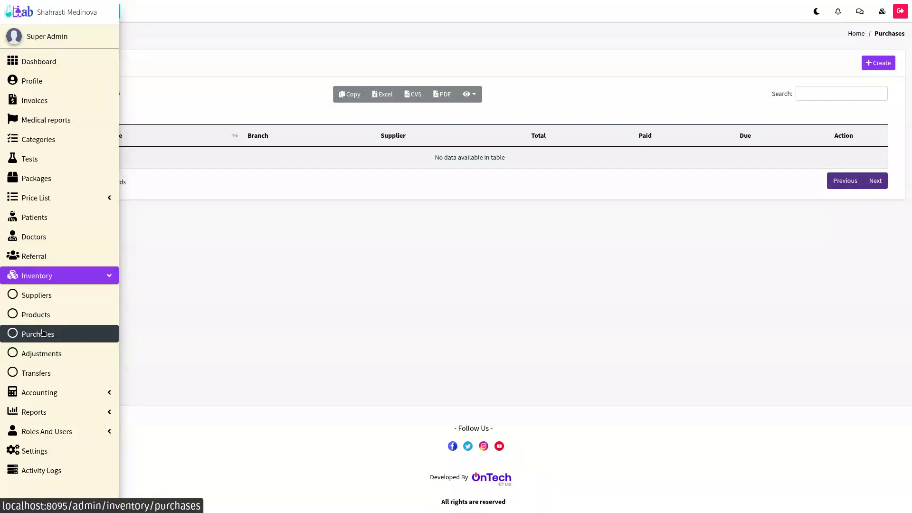
Step: Open the consumptions of the Complete Blood Count test and add CBC test kit as a consumed product
click(54, 160)
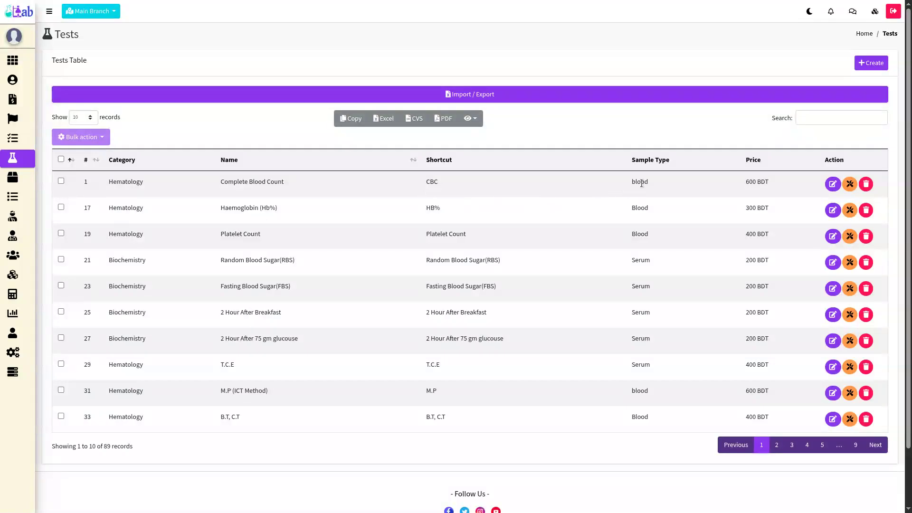
click(849, 184)
click(850, 184)
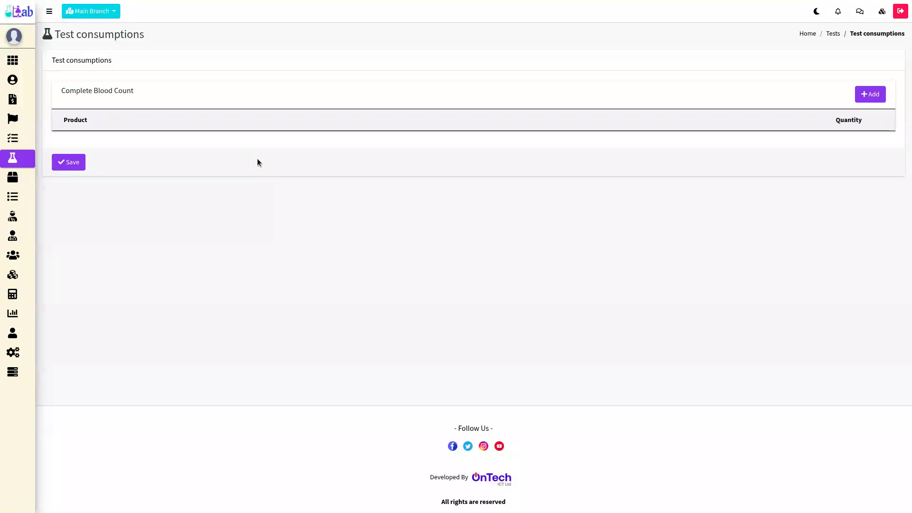
click(871, 94)
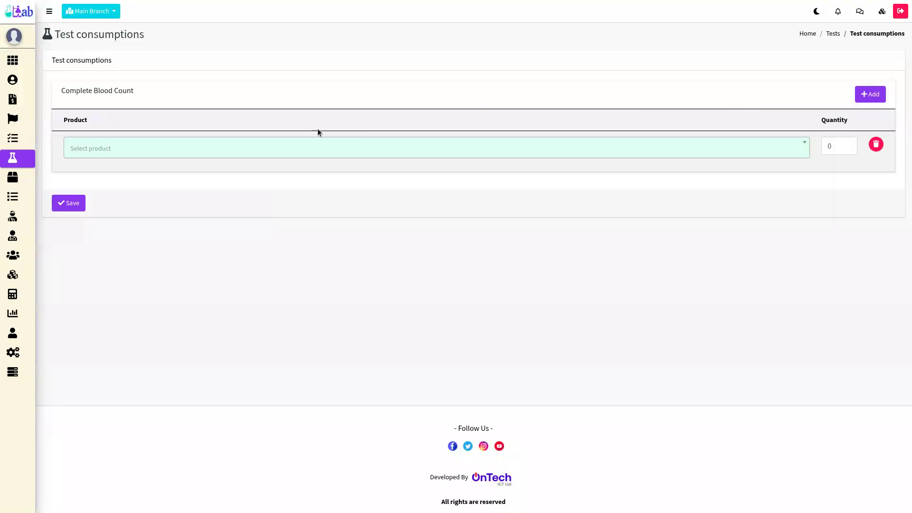
click(197, 147)
click(118, 186)
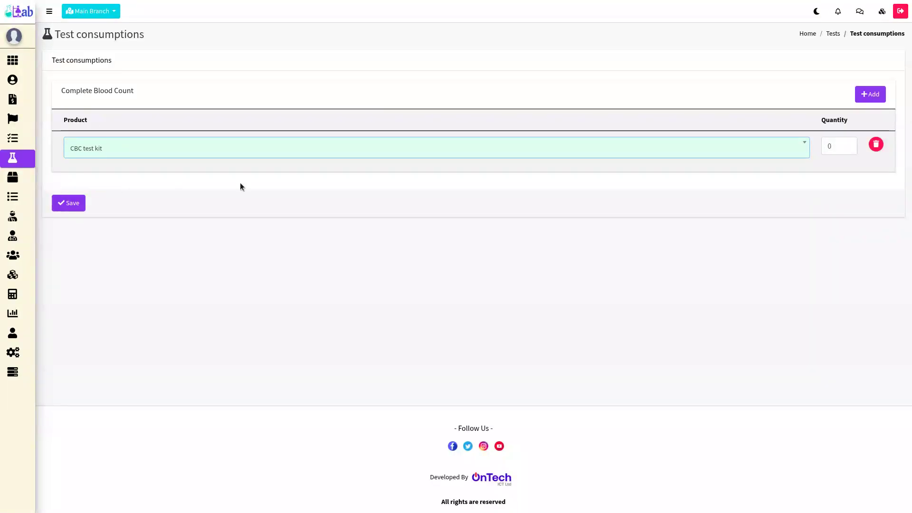
Step: Set the consumed CBC test kit quantity to 1 and save the test's consumptions
double_click(831, 146)
key(BackSpace)
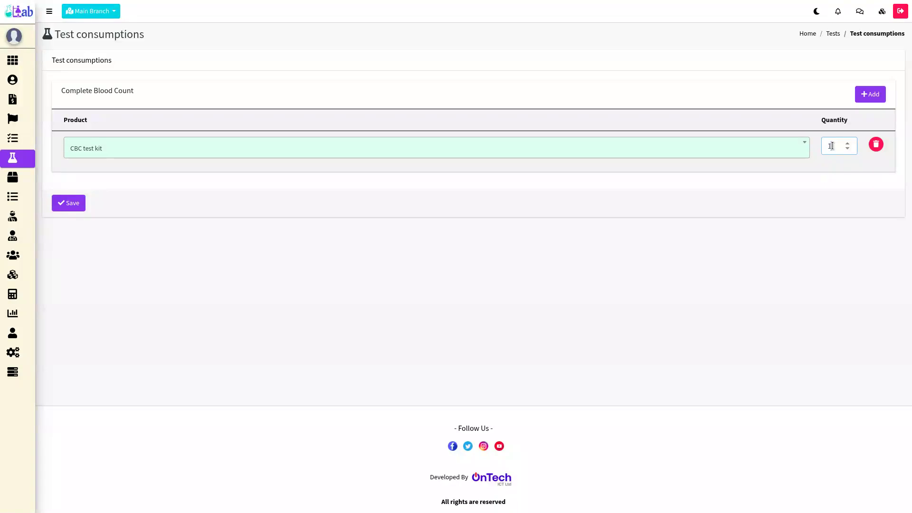
text(2)
key(BackSpace)
text(1)
click(689, 201)
click(82, 207)
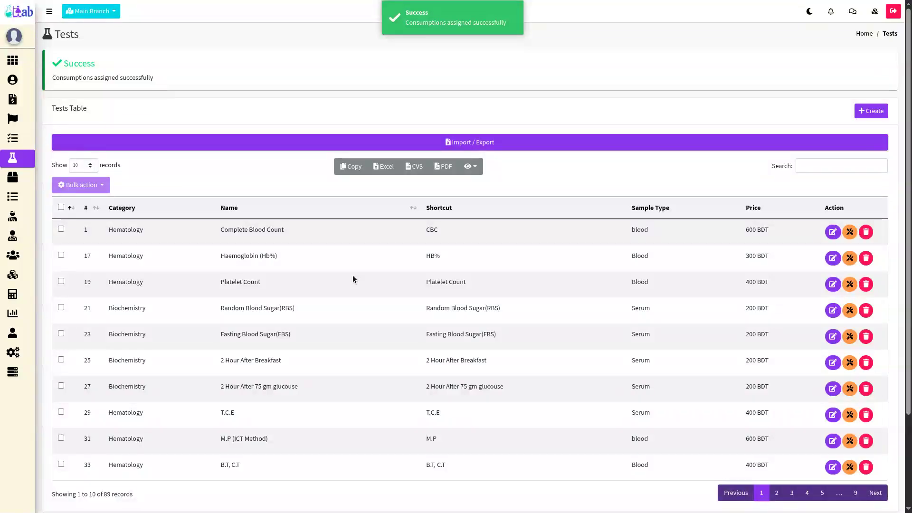
Step: Start a new invoice and select an existing patient from the name/code list
drag(768, 229, 742, 228)
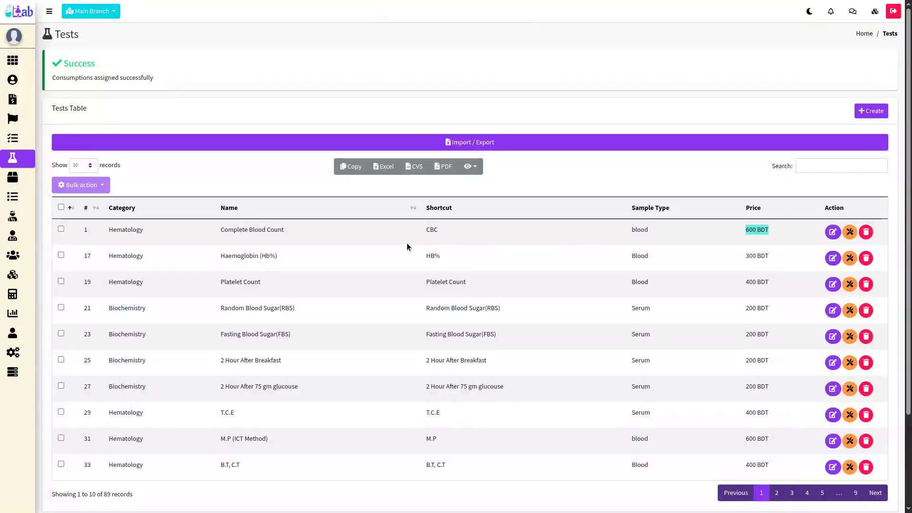
drag(412, 229, 433, 229)
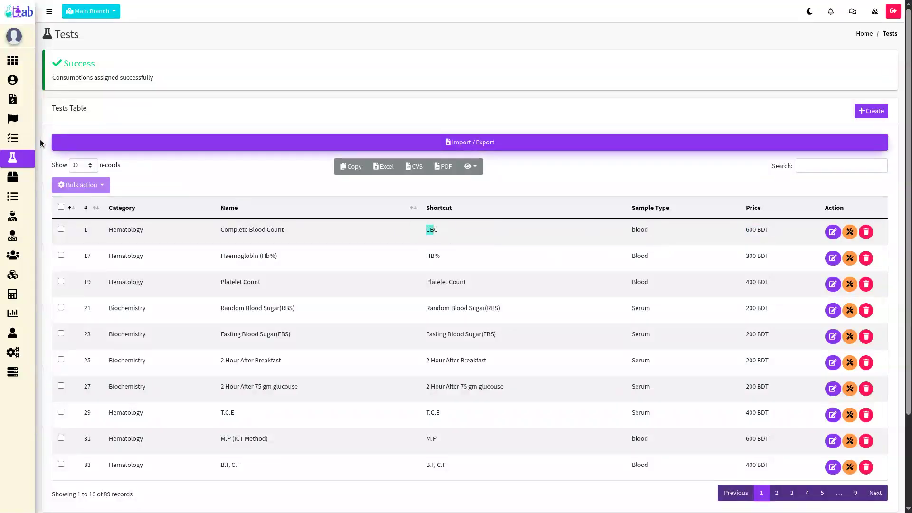
mouse_move(34, 142)
click(38, 104)
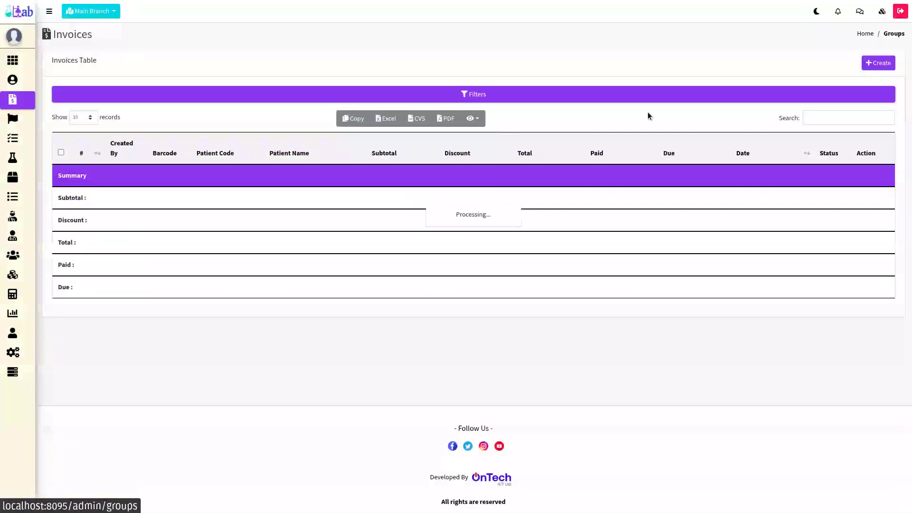
click(856, 63)
click(266, 110)
click(237, 162)
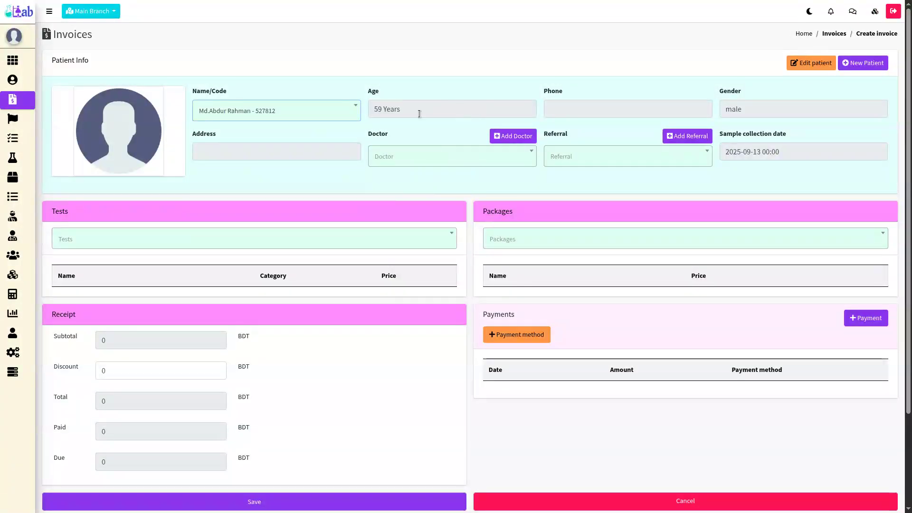
Step: Add the Complete Blood Count (Hematology) test to the invoice
click(115, 236)
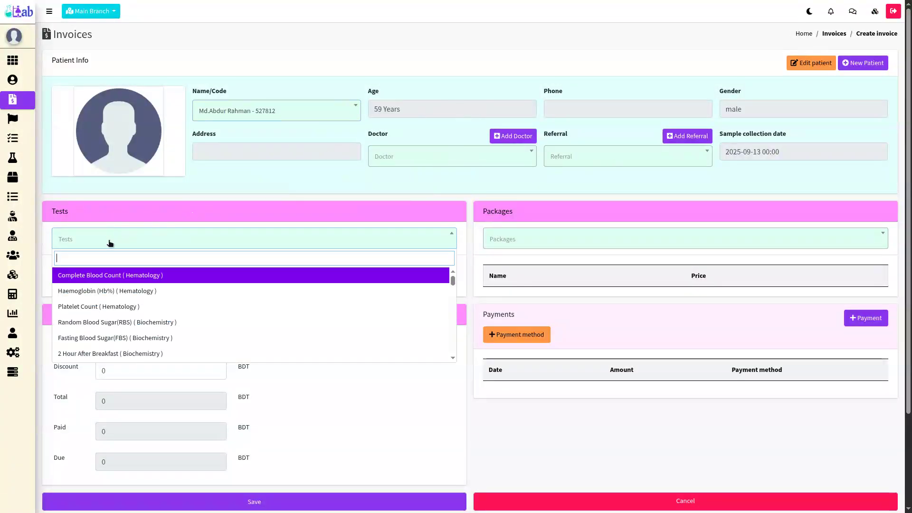
text(CB)
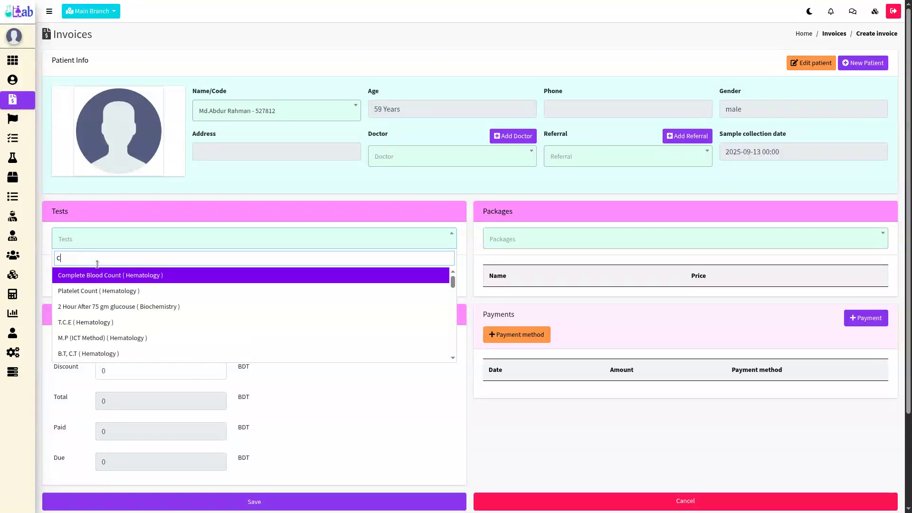
text(ompl)
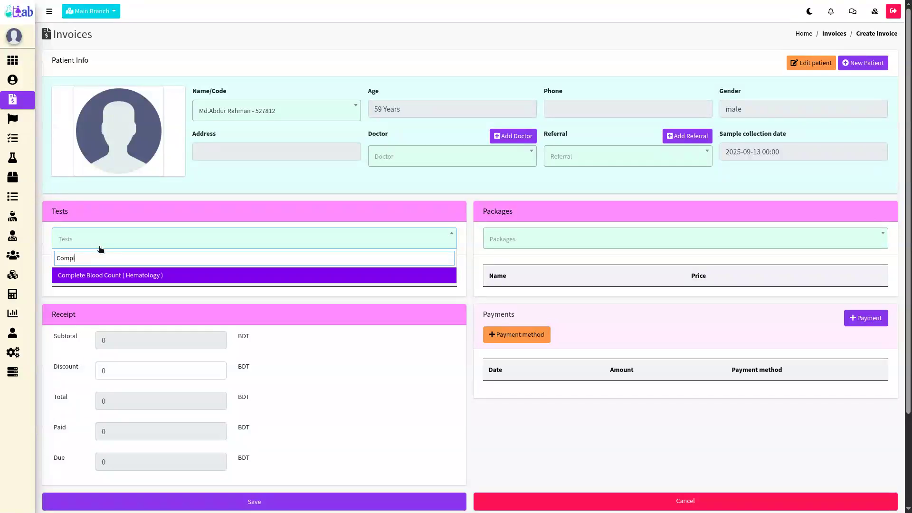
click(150, 280)
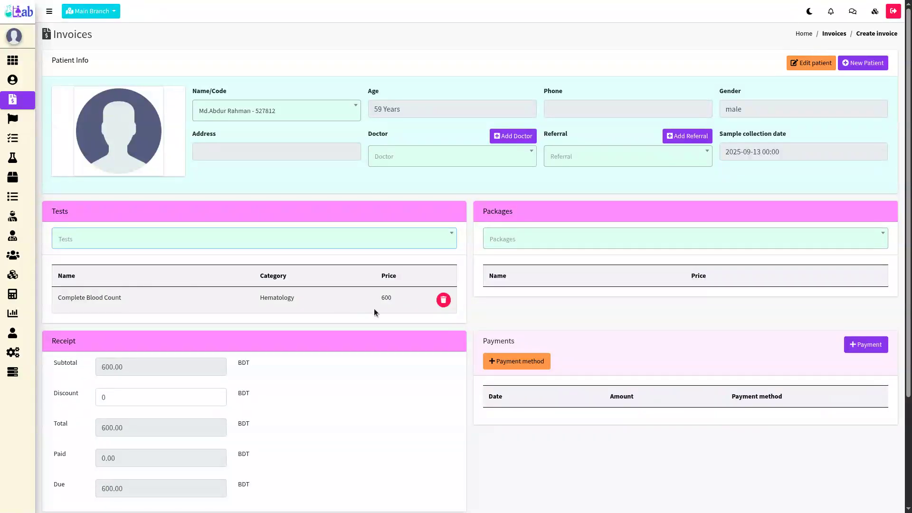
Step: Add a cash payment of 600 BDT to the invoice
scroll(152, 301, down, 2)
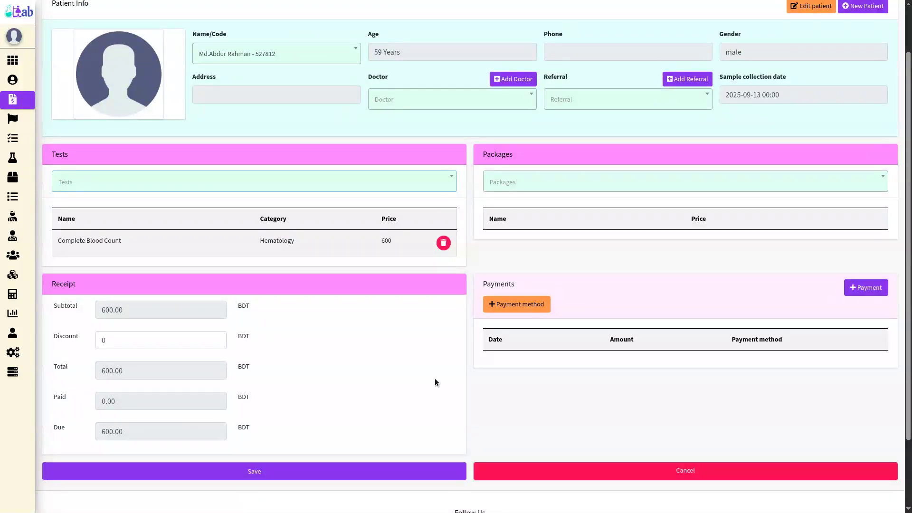
click(865, 287)
double_click(626, 368)
text(600)
click(293, 409)
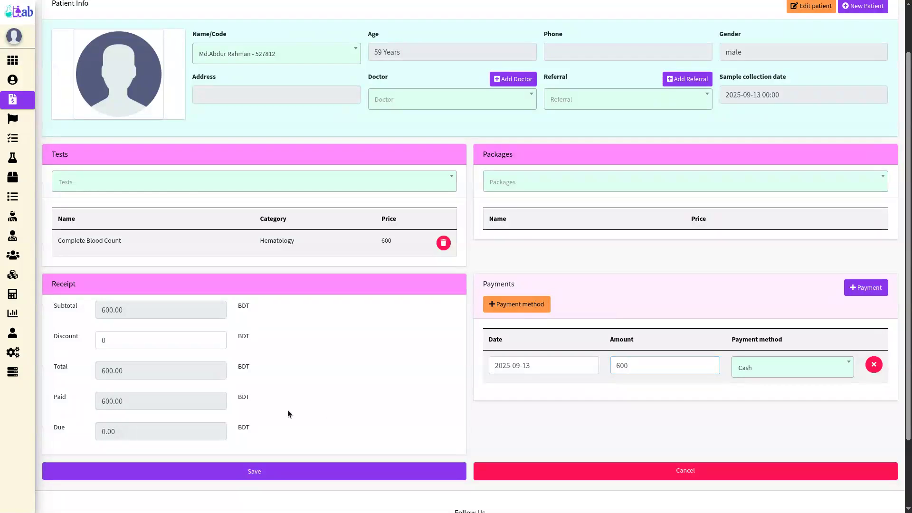
Step: Check the invoice's test, receipt and payment entries, save it and go to the invoices list
scroll(208, 461, down, 2)
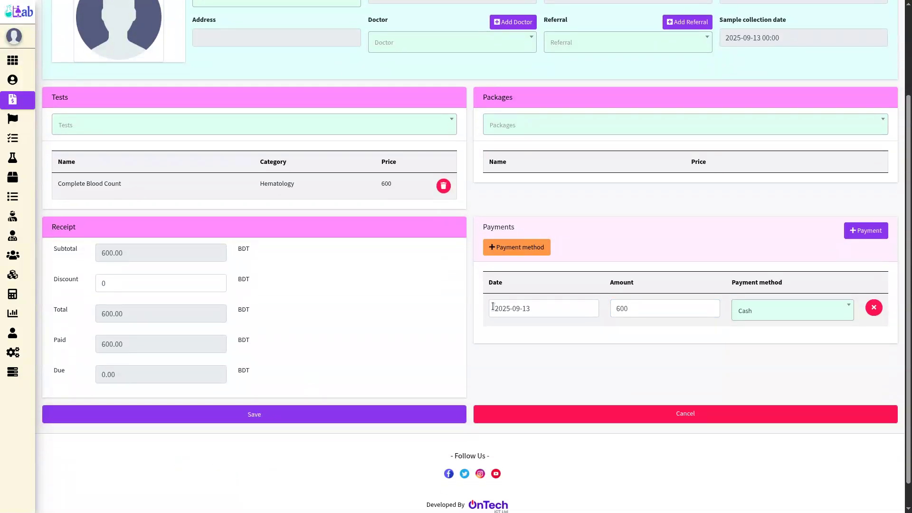
scroll(352, 309, up, 3)
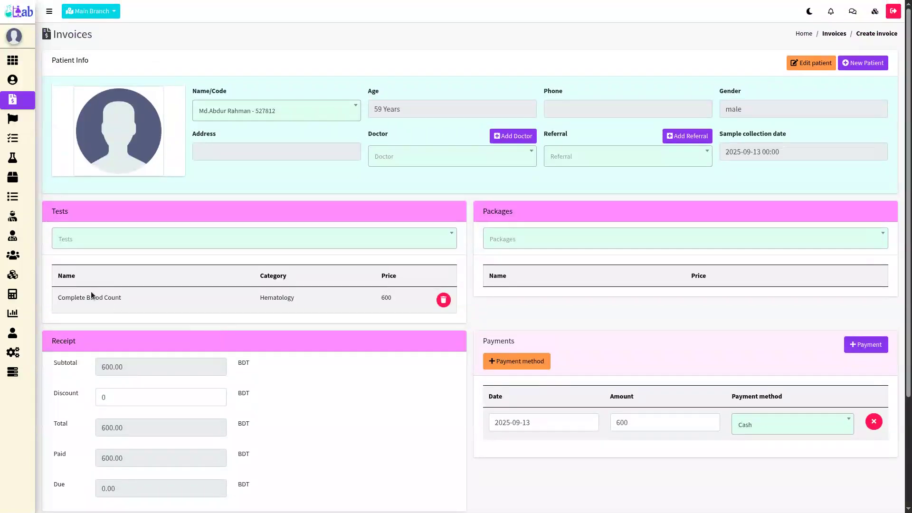
scroll(294, 398, down, 3)
click(289, 409)
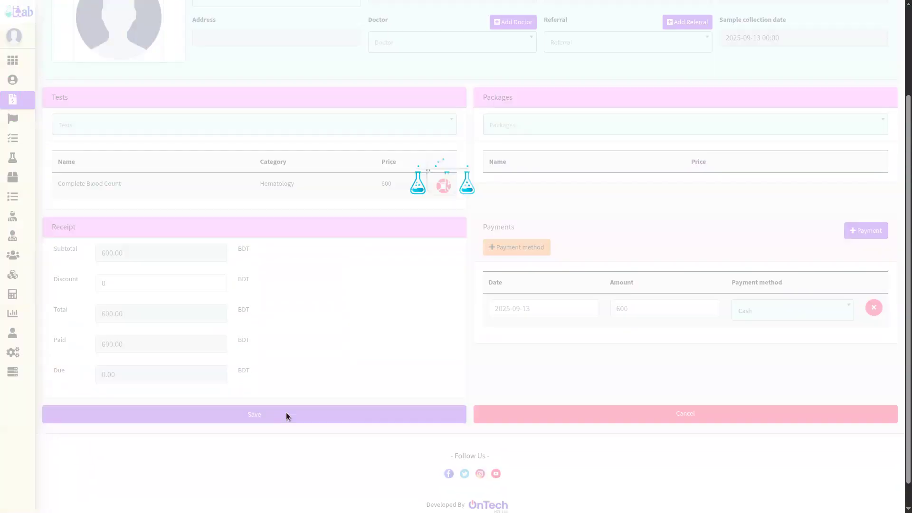
click(19, 100)
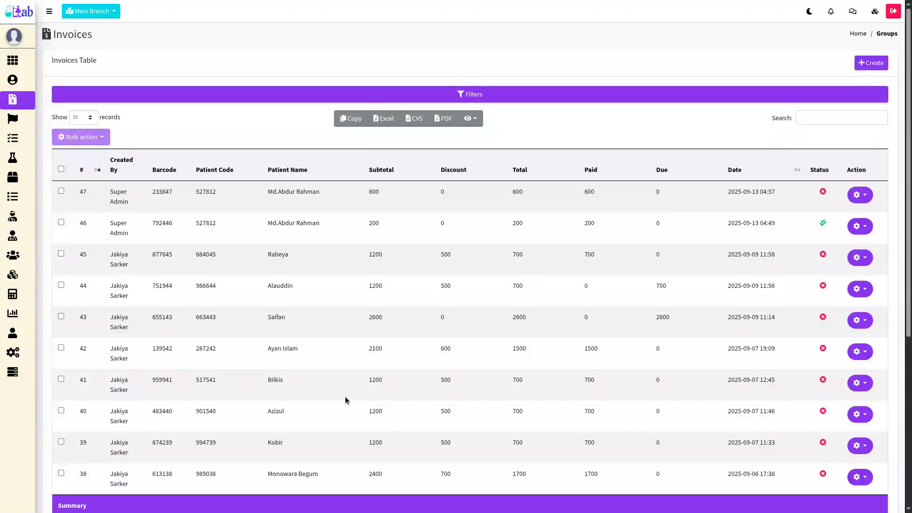
Step: Open the inventory products list and check the CBC test kit's initial quantity, consumption and stock
mouse_move(29, 304)
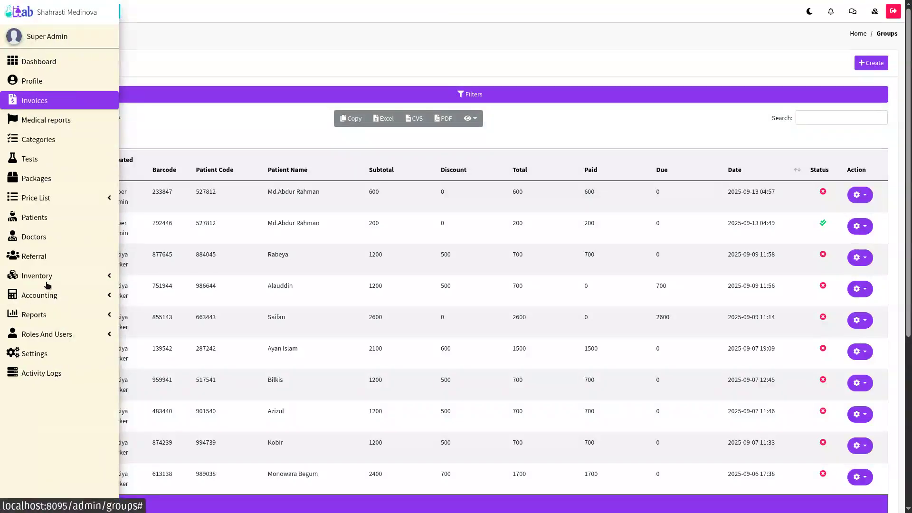
click(44, 277)
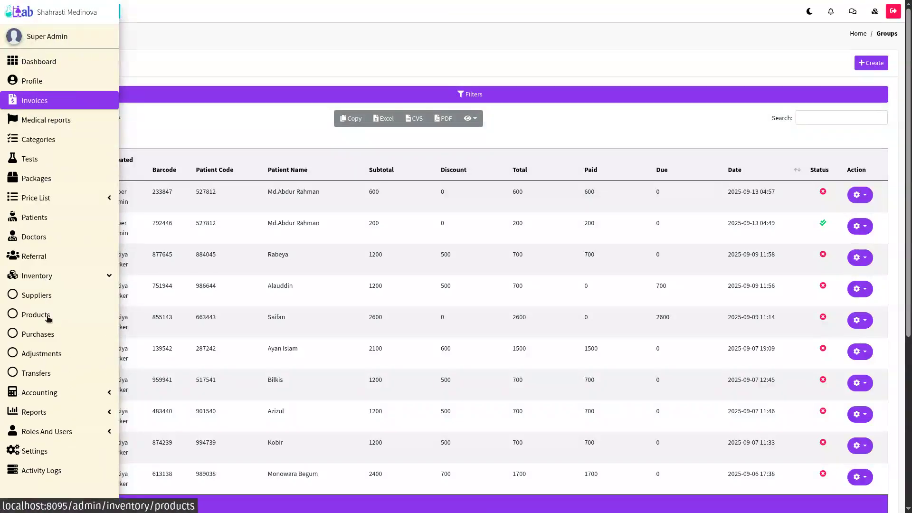
click(48, 316)
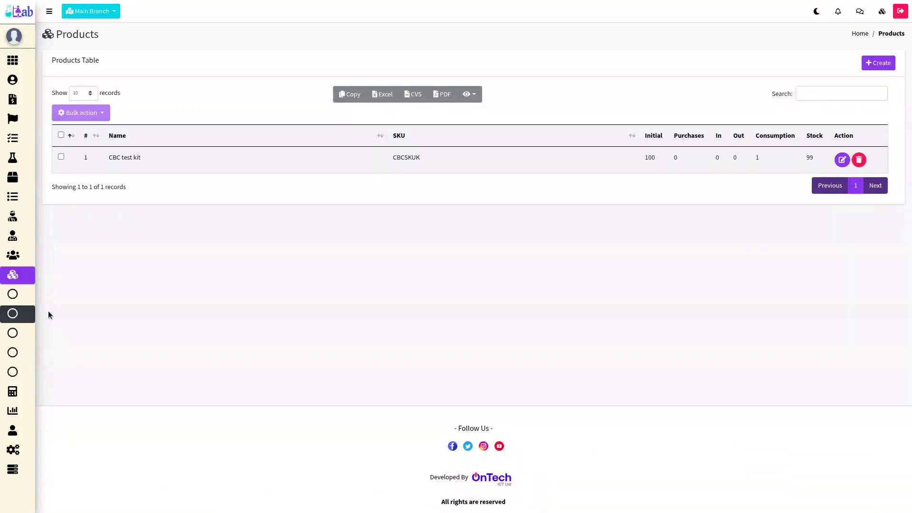
drag(644, 159, 658, 159)
click(805, 159)
drag(814, 157, 809, 159)
drag(752, 158, 764, 159)
click(811, 156)
Step: Try adding CBC test kit with quantity 55 to the 2 Hour After Breakfast test's consumptions, and remove the line again
mouse_move(41, 190)
click(38, 162)
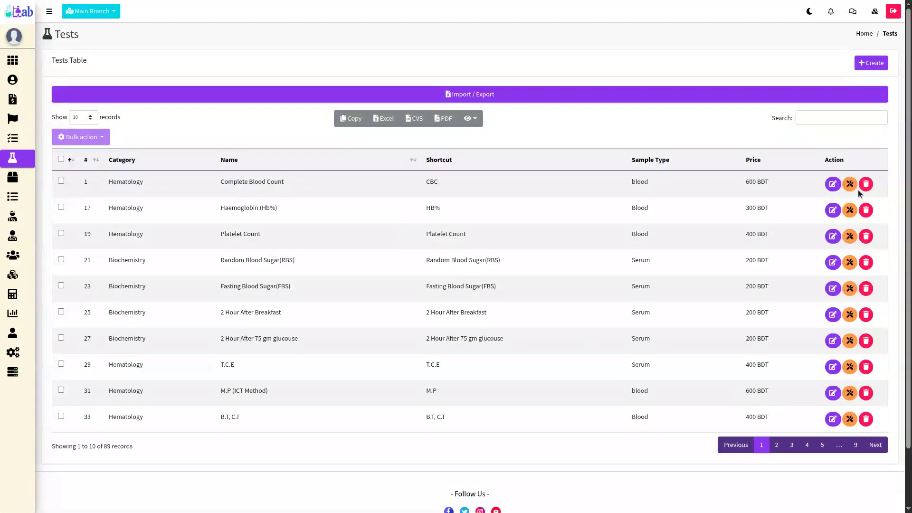
click(856, 317)
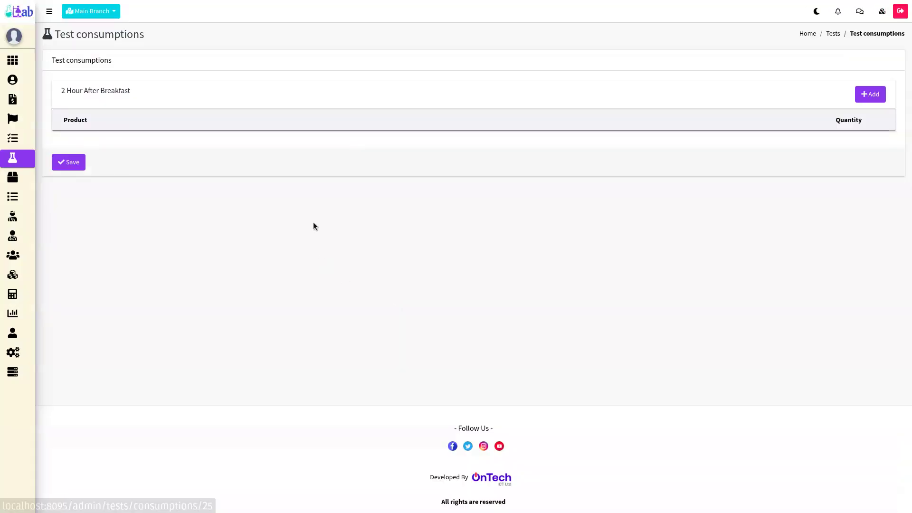
click(869, 94)
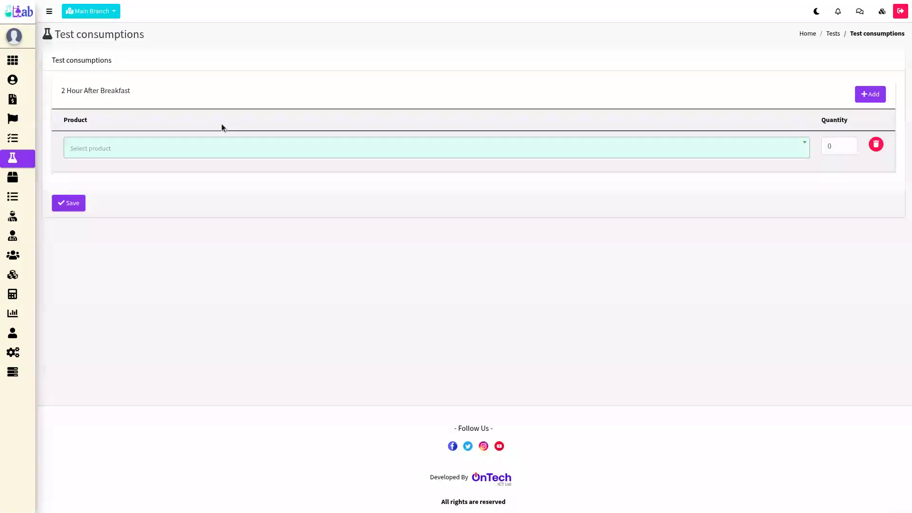
click(114, 149)
click(203, 187)
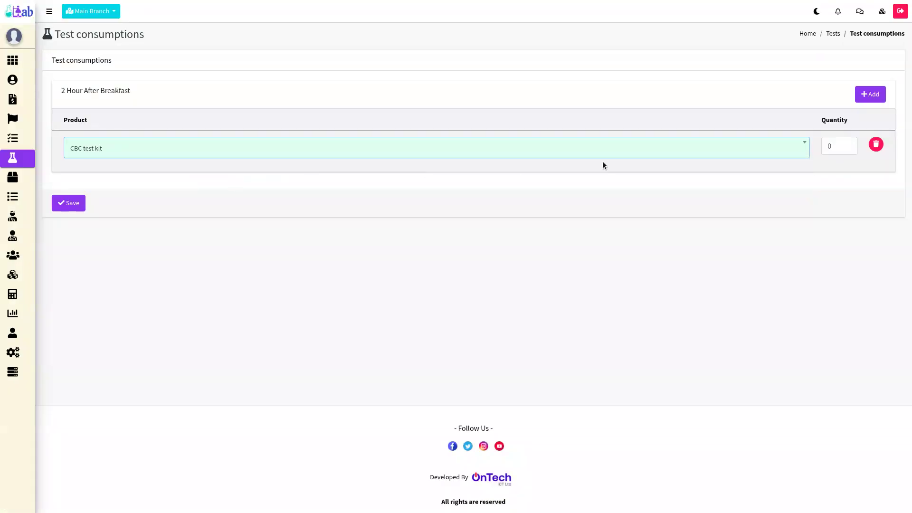
double_click(839, 138)
text(55)
click(875, 145)
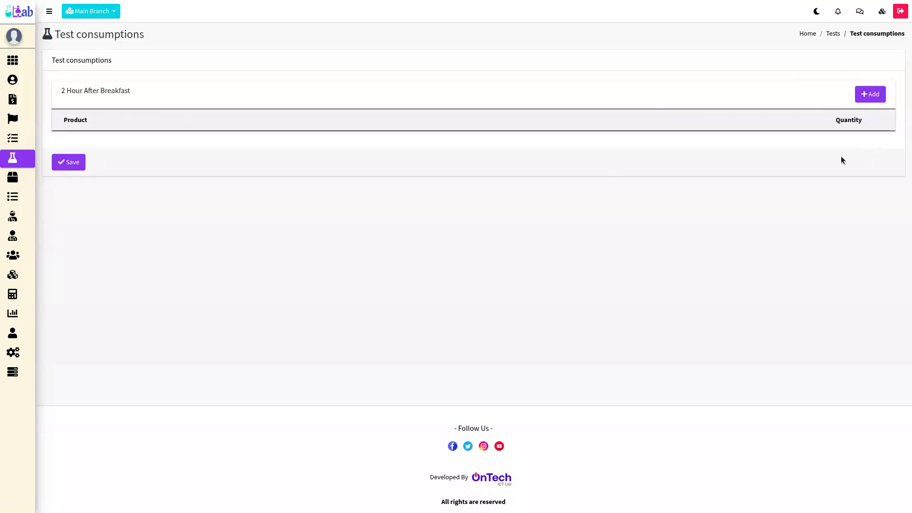
Step: View the consumptions of the B.T, C.T test, return to the tests list and leave full-screen mode
click(5, 159)
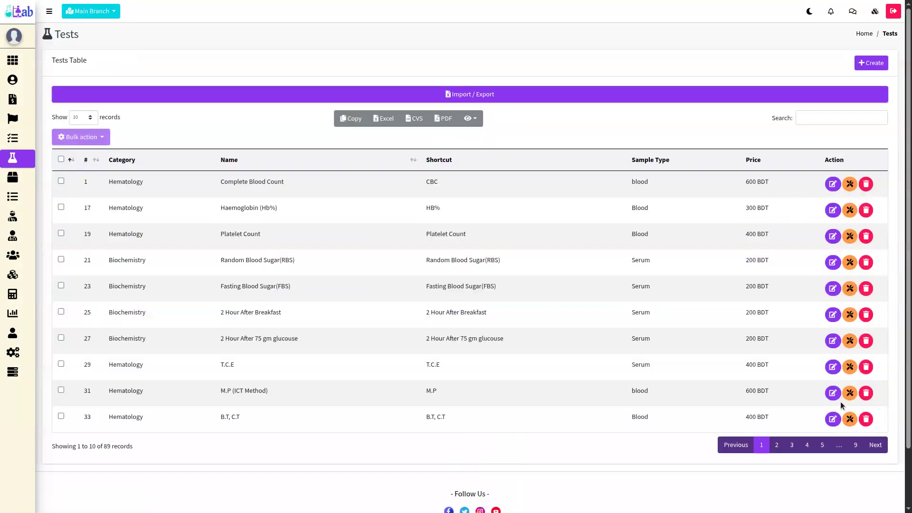
scroll(839, 403, down, 2)
click(850, 353)
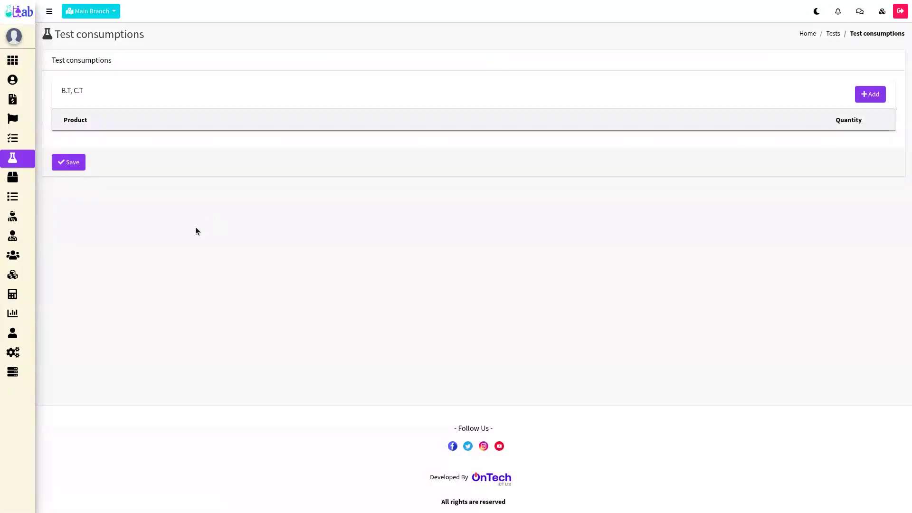
click(25, 157)
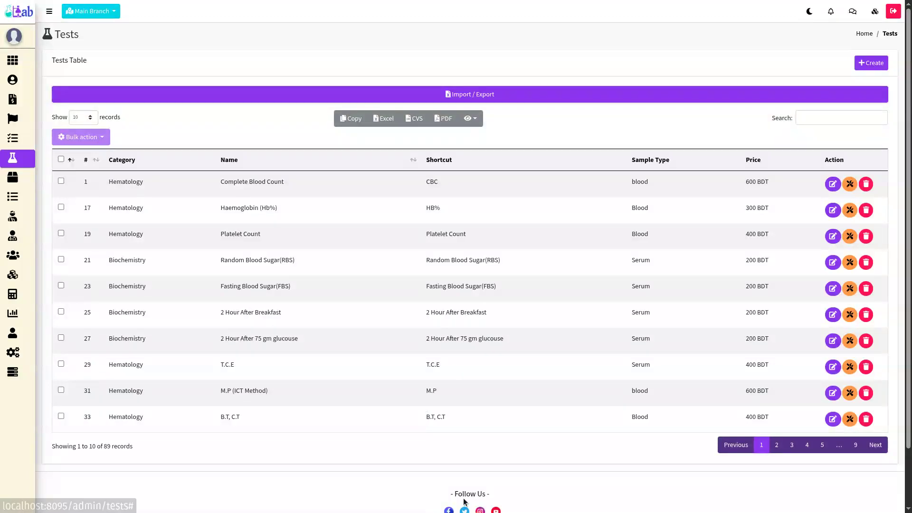
key(F11)
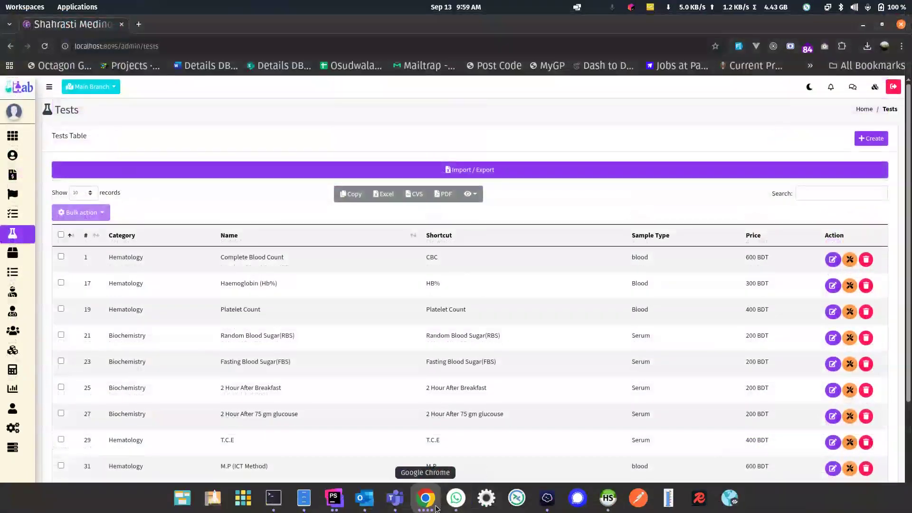